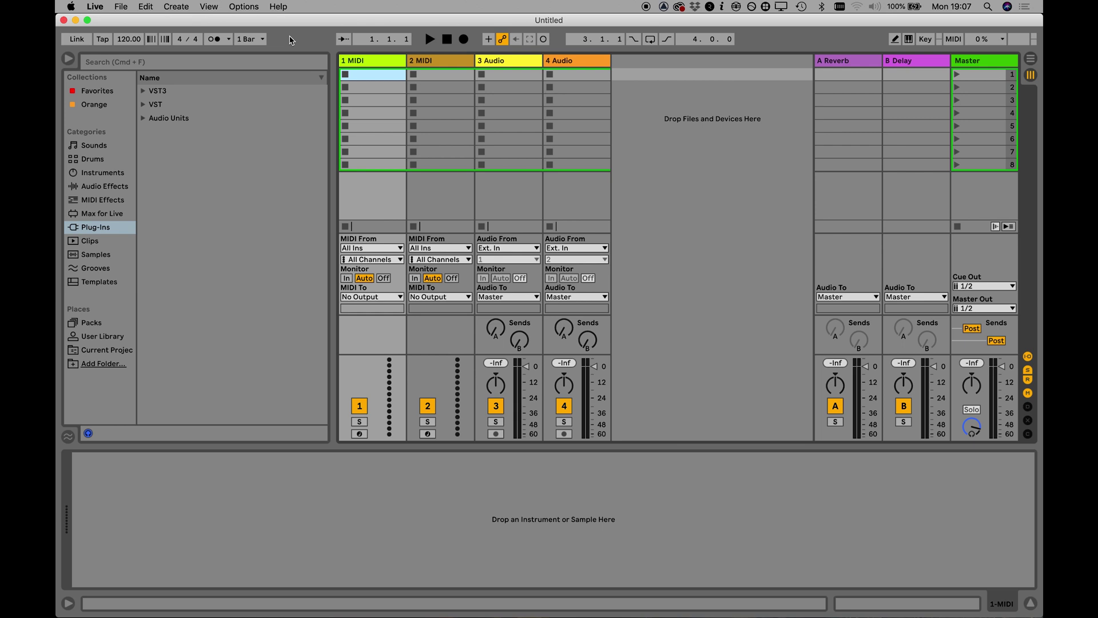
Step: In Live's MIDI preferences, set control surface 4 to None and turn off Remote for Launchpad MIDI In
click(97, 6)
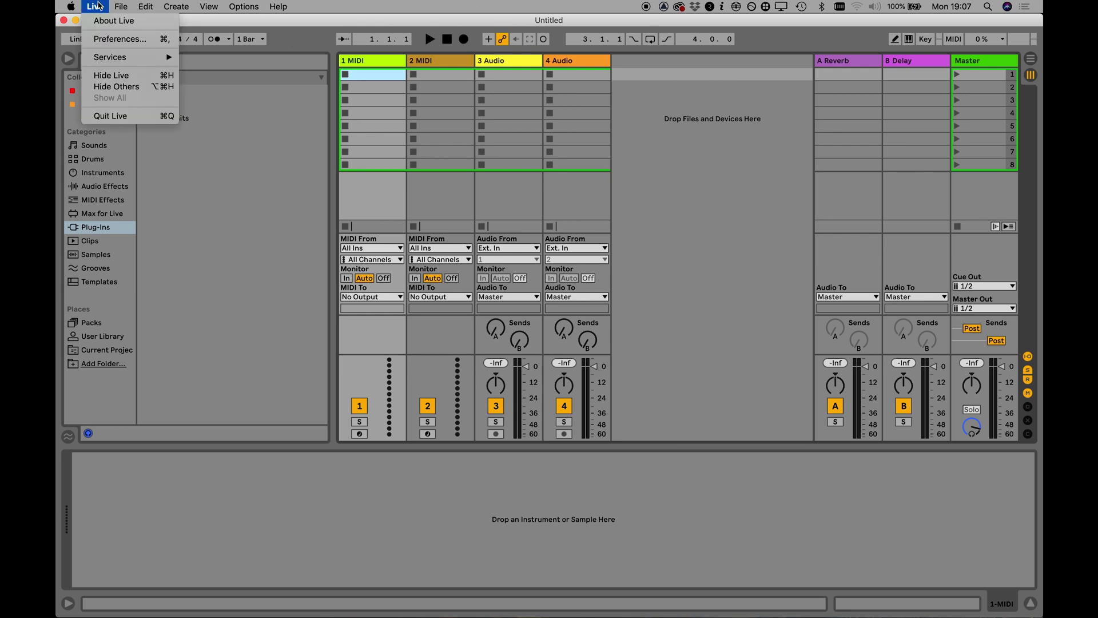
click(126, 39)
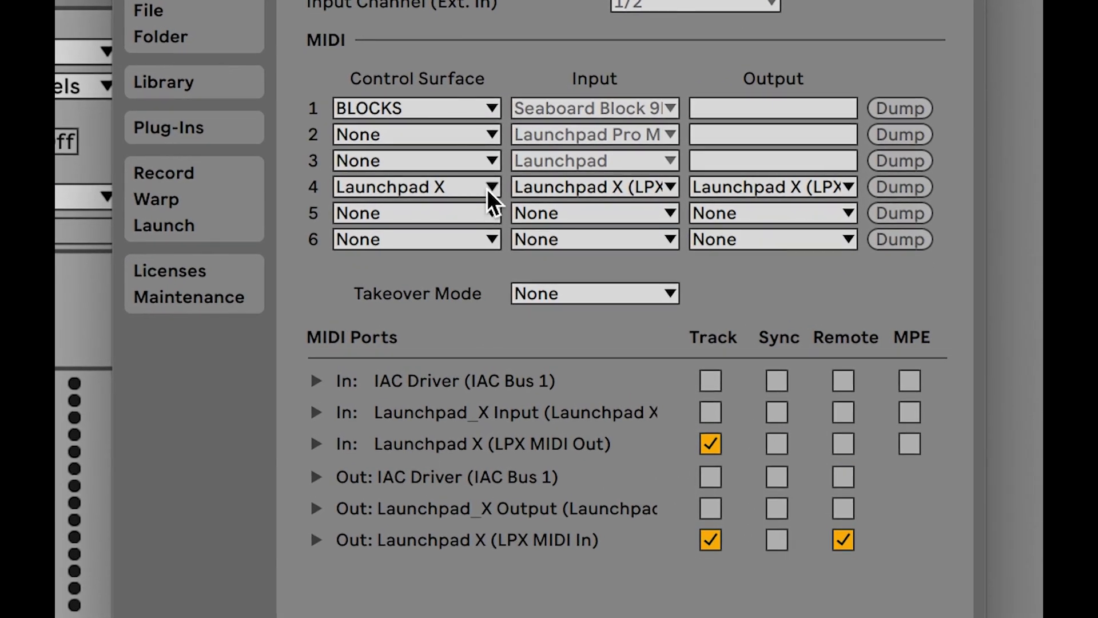
click(511, 245)
scroll(478, 274, up, 10)
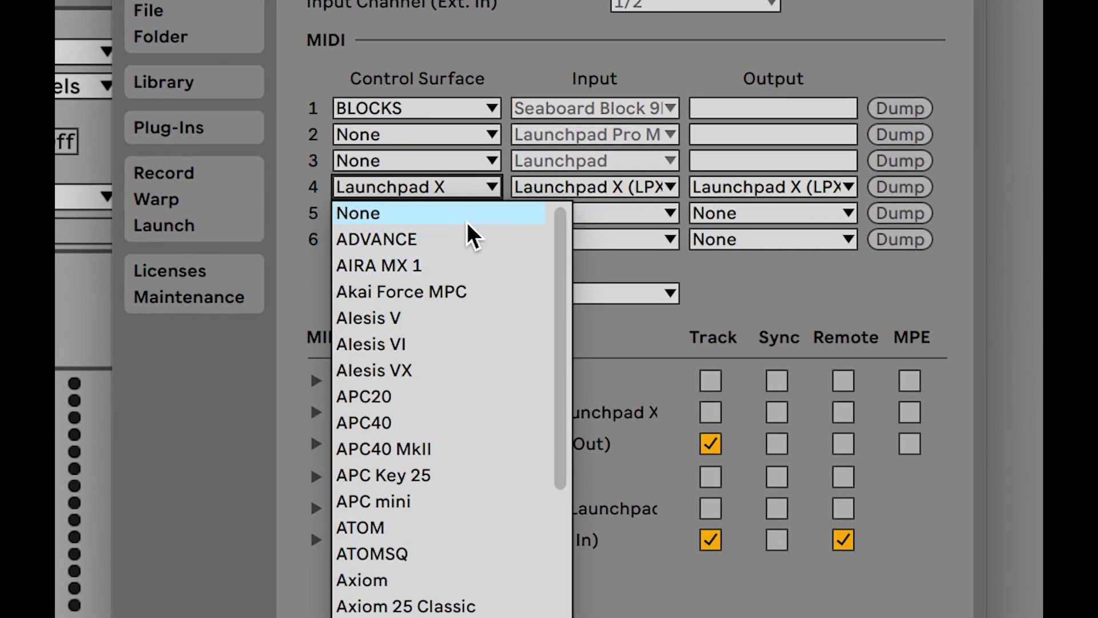
click(466, 220)
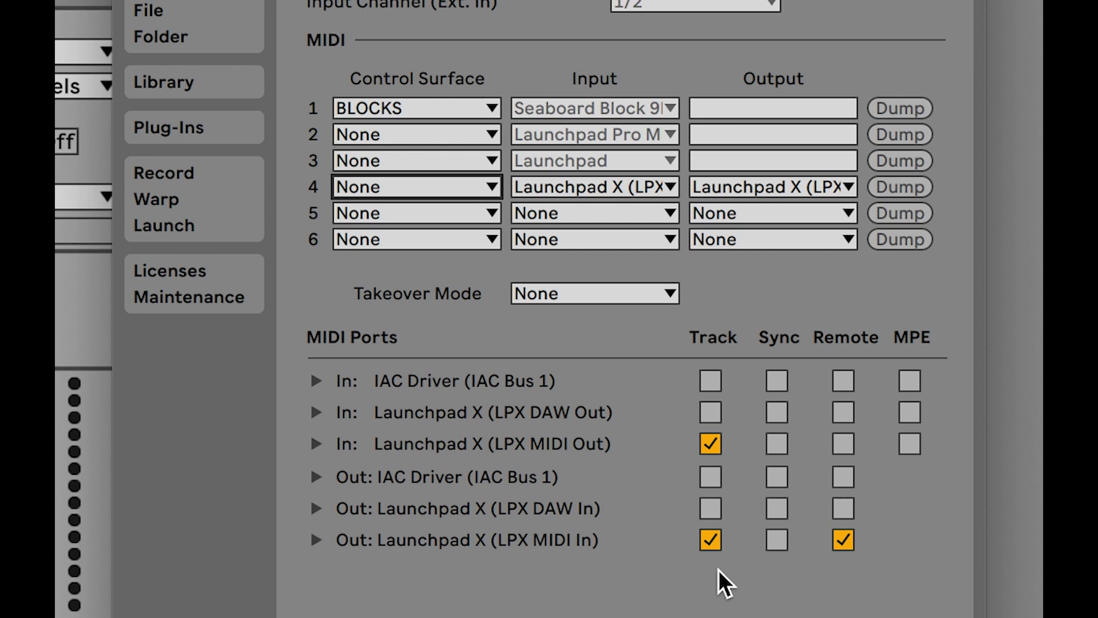
click(843, 541)
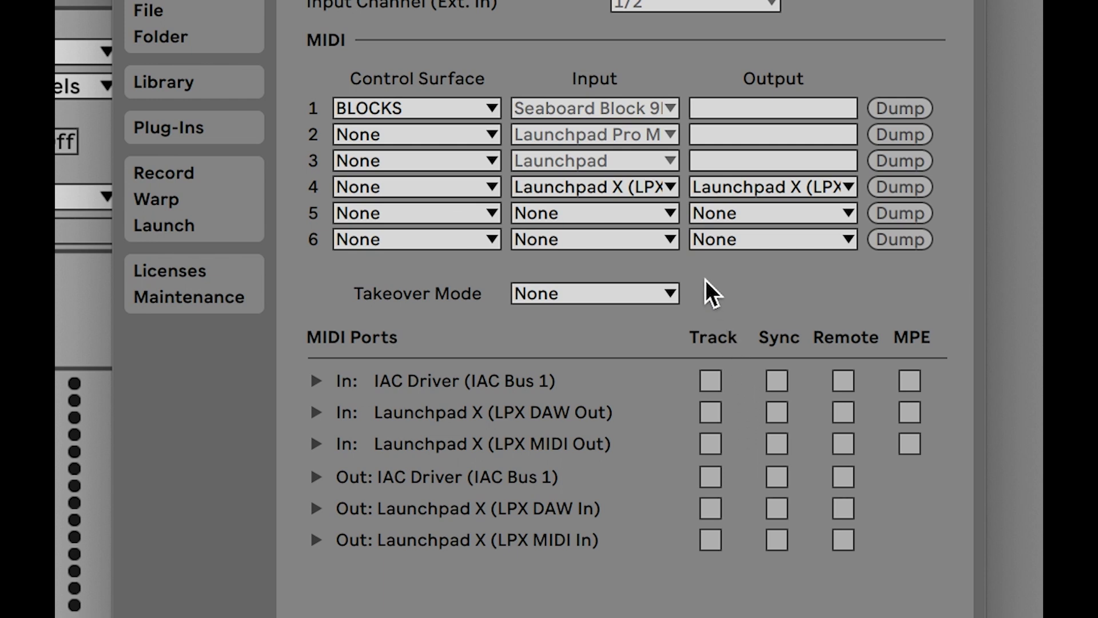
Step: Set slot 4's input to Launchpad X DAW Out and its output to Launchpad X DAW In
click(674, 182)
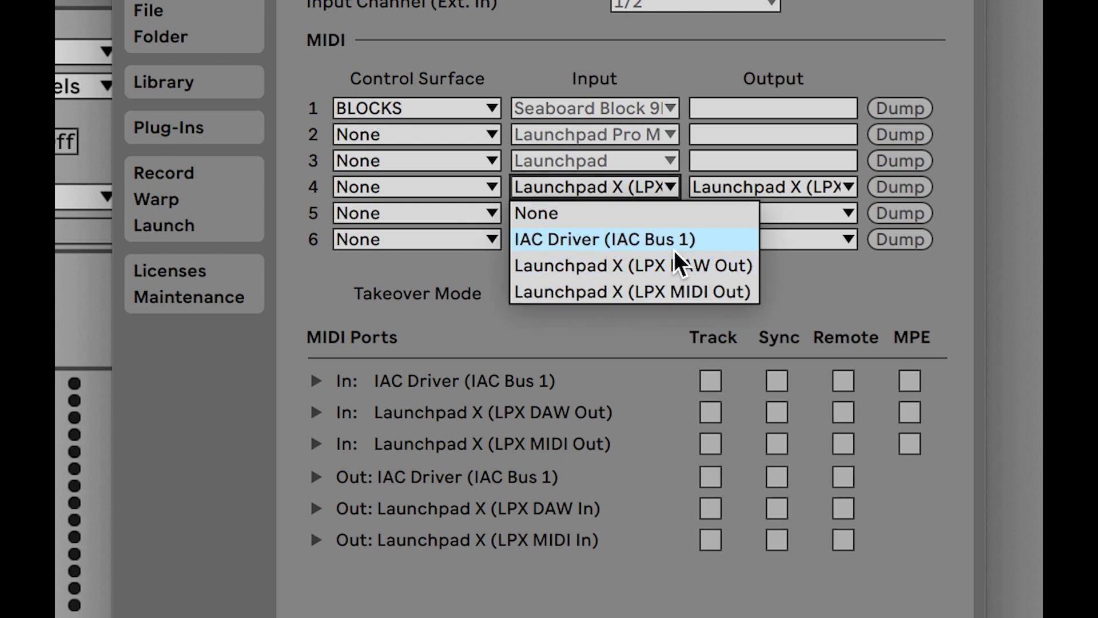
click(677, 274)
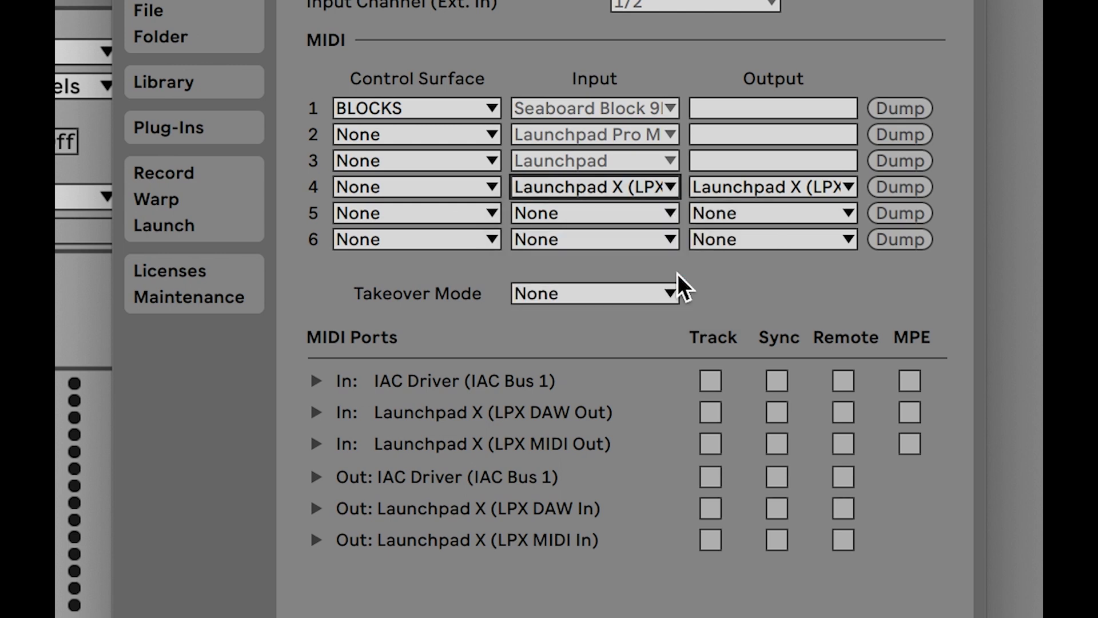
click(846, 186)
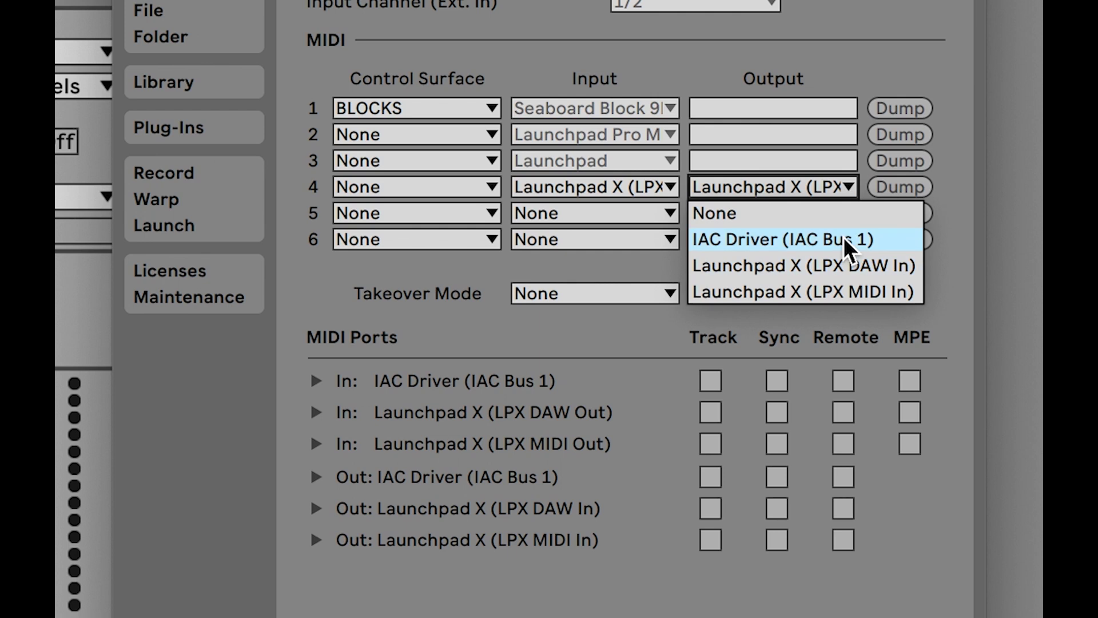
click(849, 274)
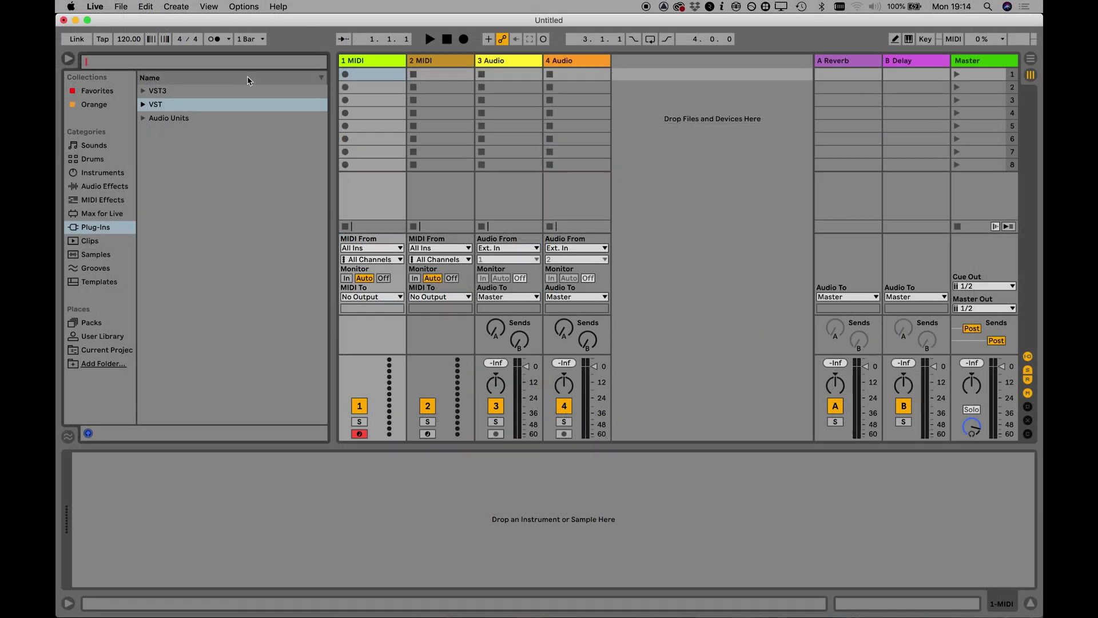
Step: Search the browser for 'mts' and load MTS-ESP Master onto the first MIDI track
key(super+f)
text(mts)
click(145, 104)
click(182, 148)
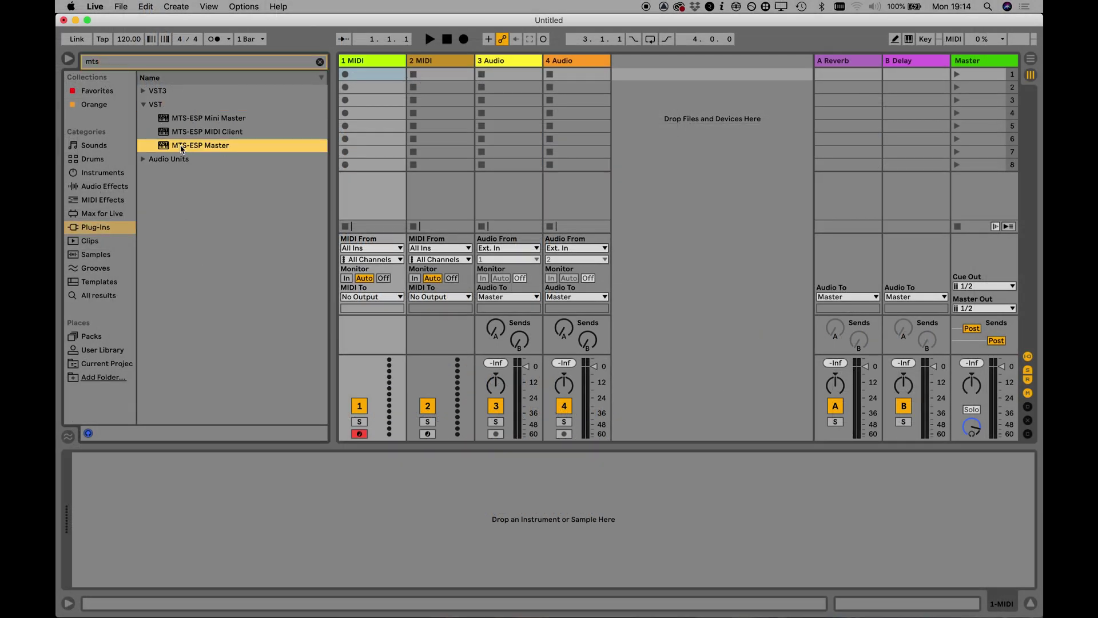
double_click(182, 148)
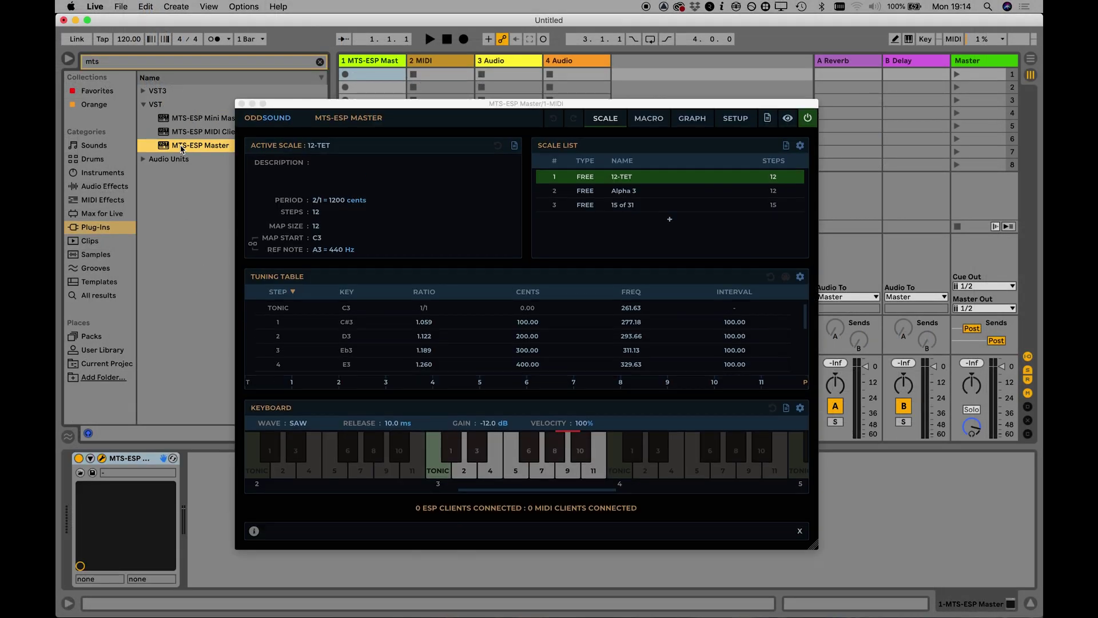
Step: In MTS-ESP Master setup, choose grid controller Launchpad X, input LPX MIDI Out, output LPX MIDI In, MIDI out HOST
click(736, 121)
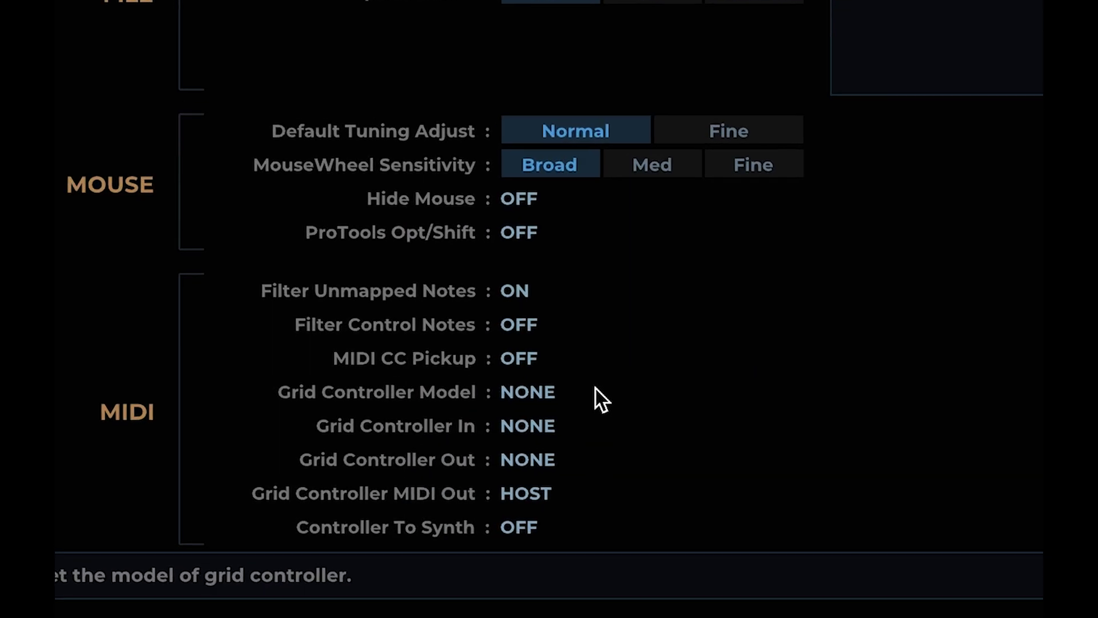
click(600, 389)
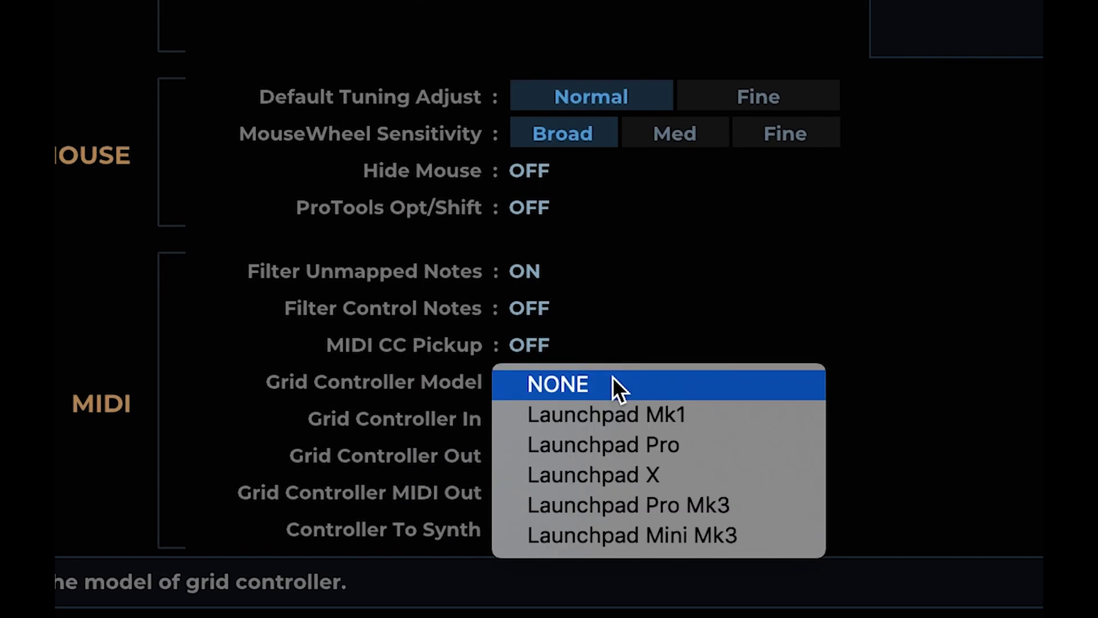
click(789, 474)
click(717, 422)
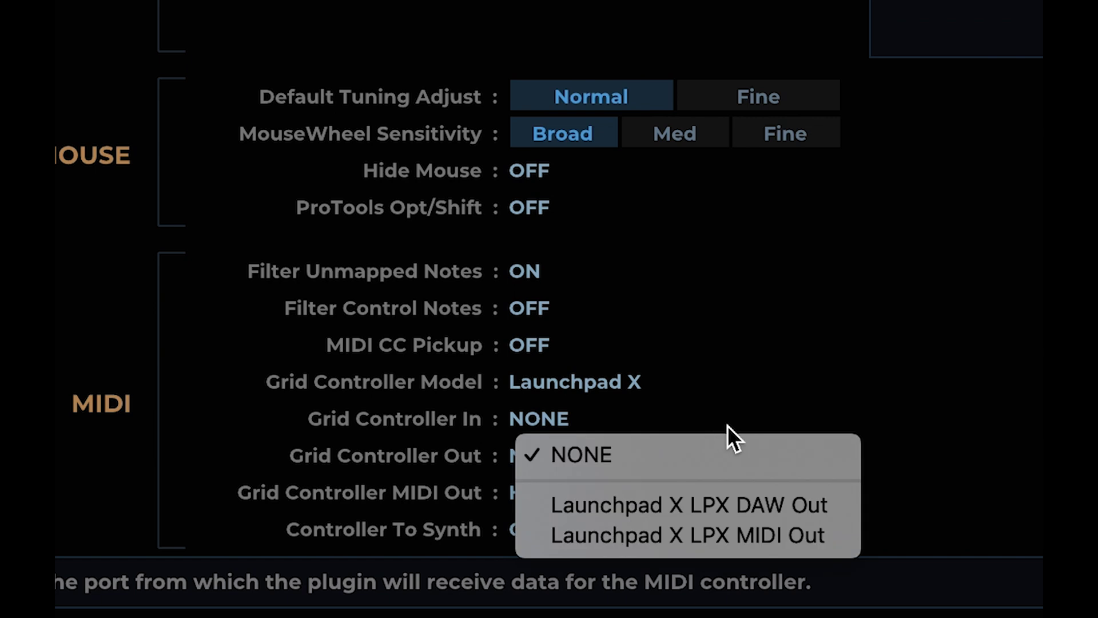
click(842, 530)
click(780, 458)
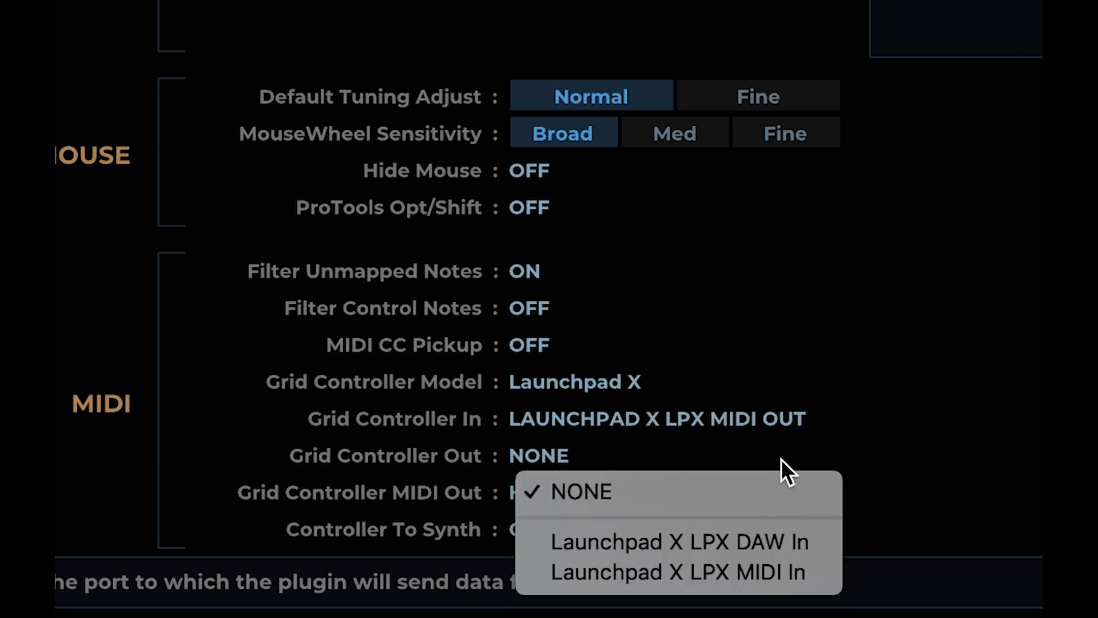
click(823, 575)
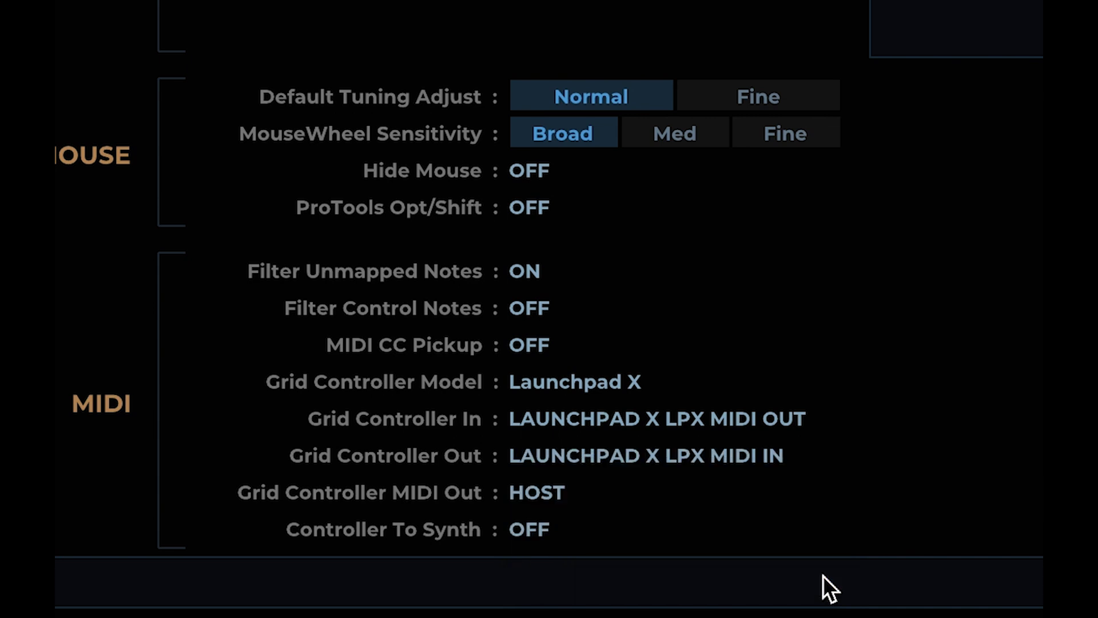
click(762, 495)
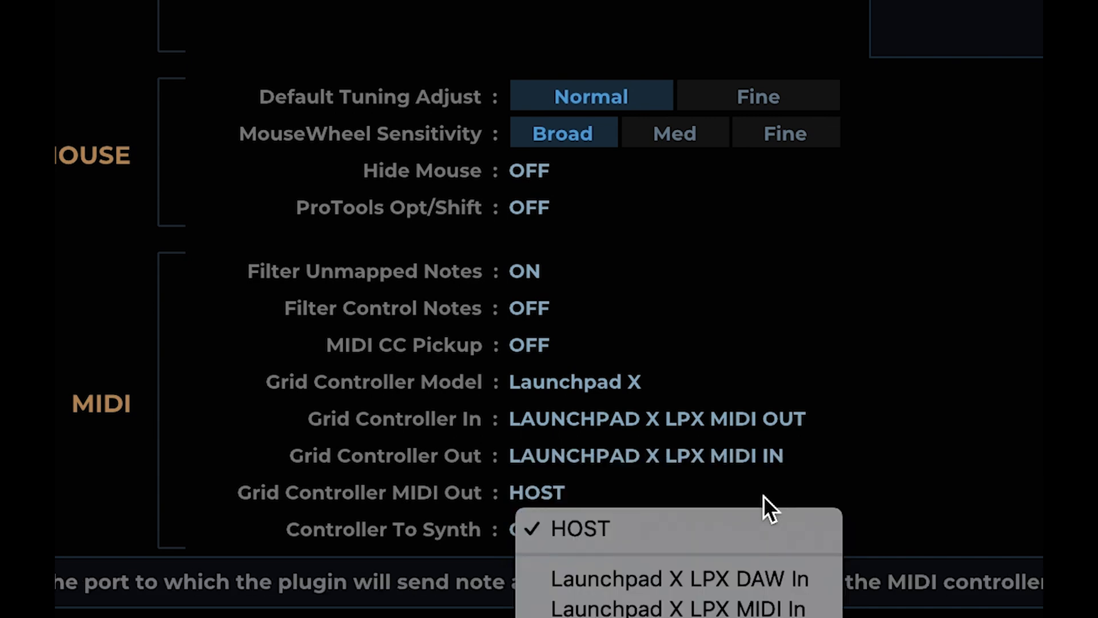
click(784, 526)
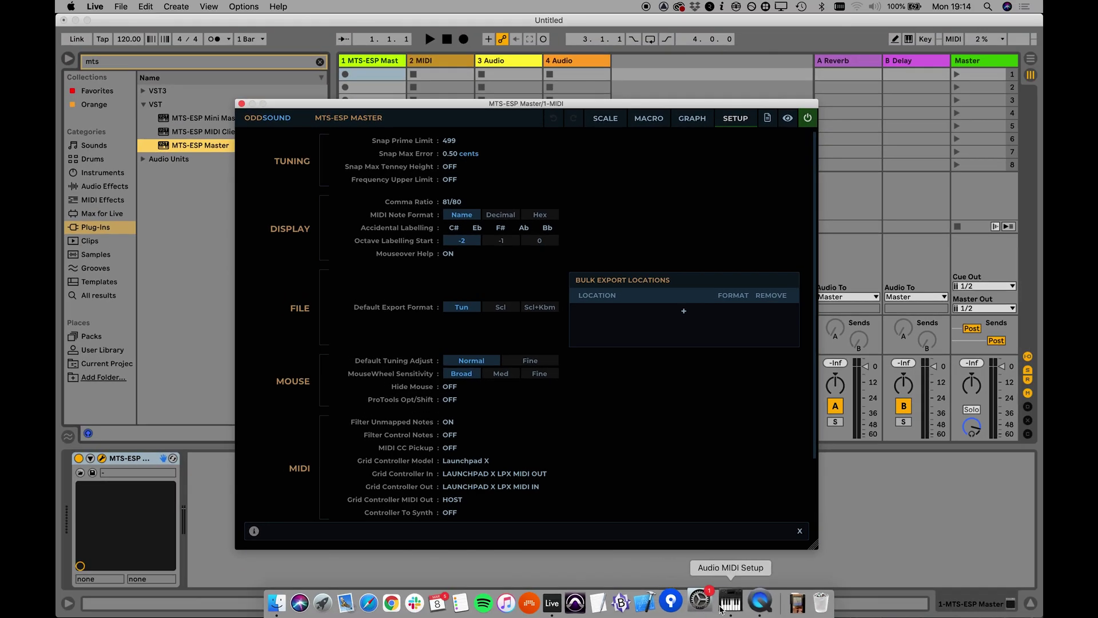
Step: Add an IAC Driver port named 'Launchpad MTS-ESP' in Audio MIDI Setup and apply it
click(722, 608)
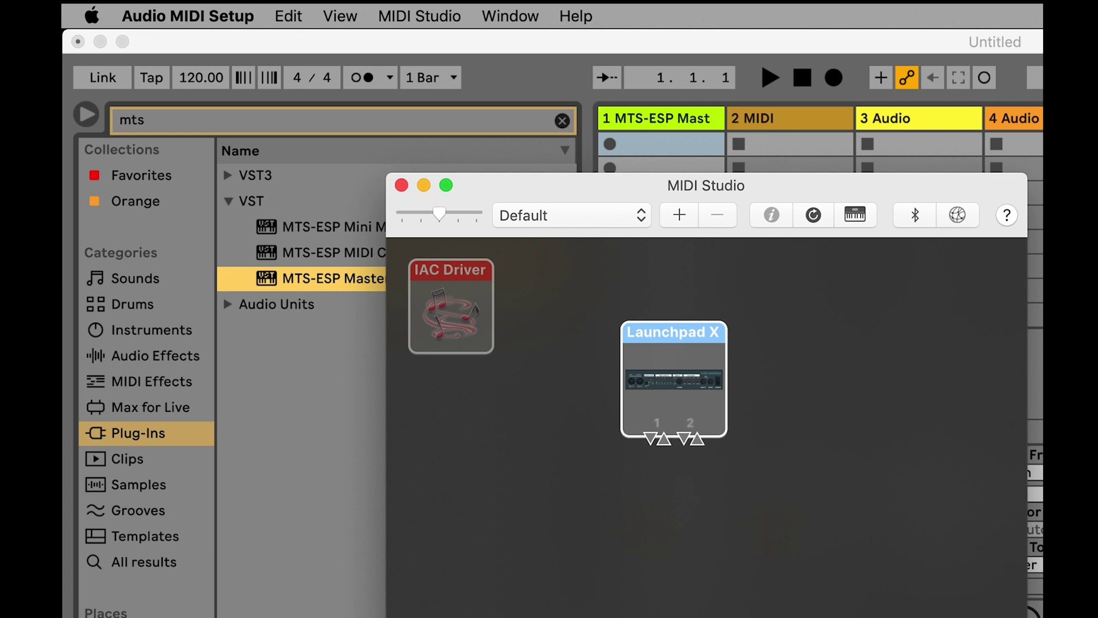
click(449, 338)
double_click(453, 338)
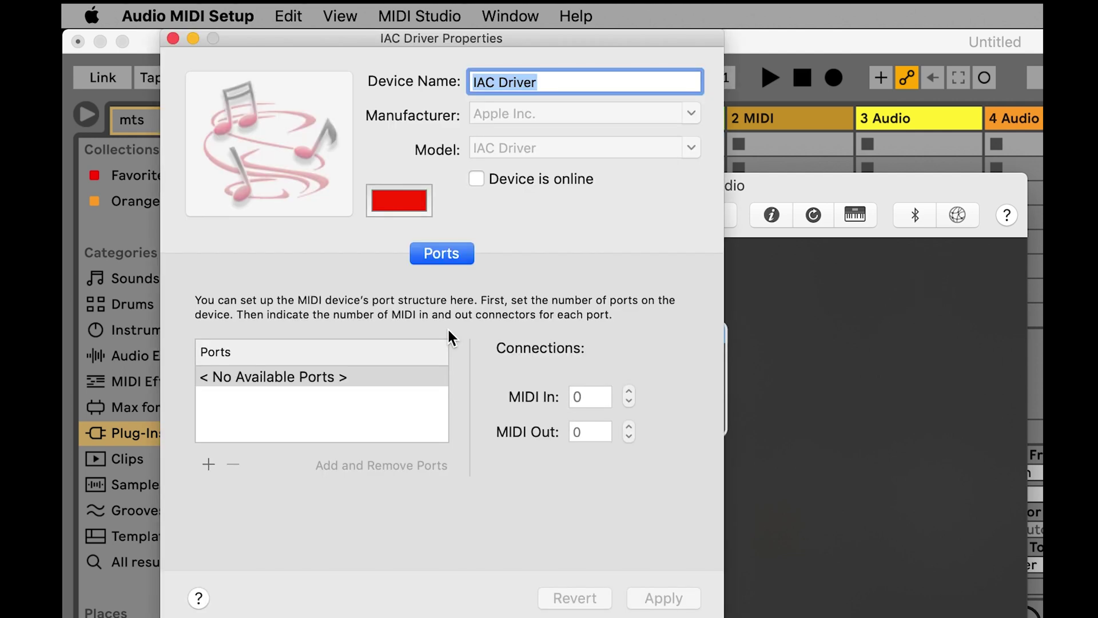
click(208, 464)
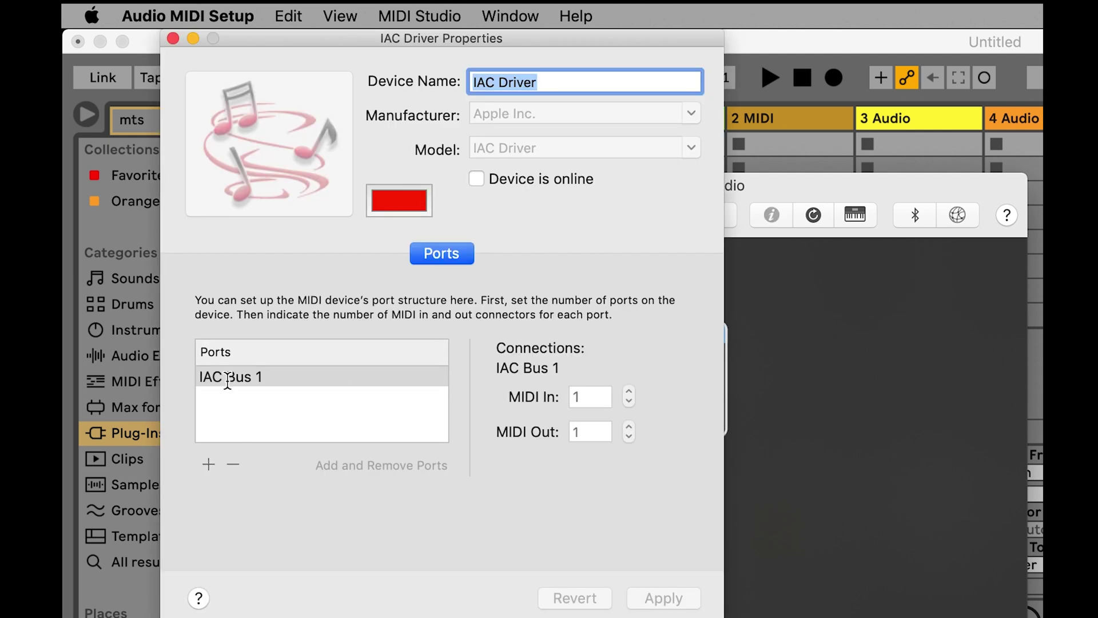
double_click(227, 378)
key(super+a)
text(Launchpad MT)
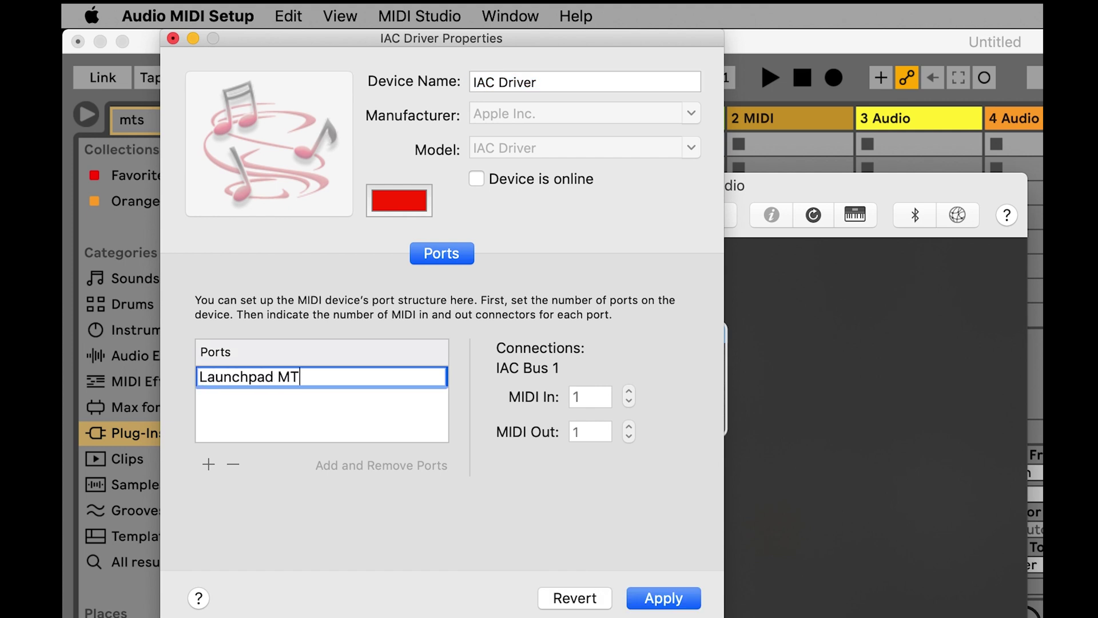
text(S-ESP)
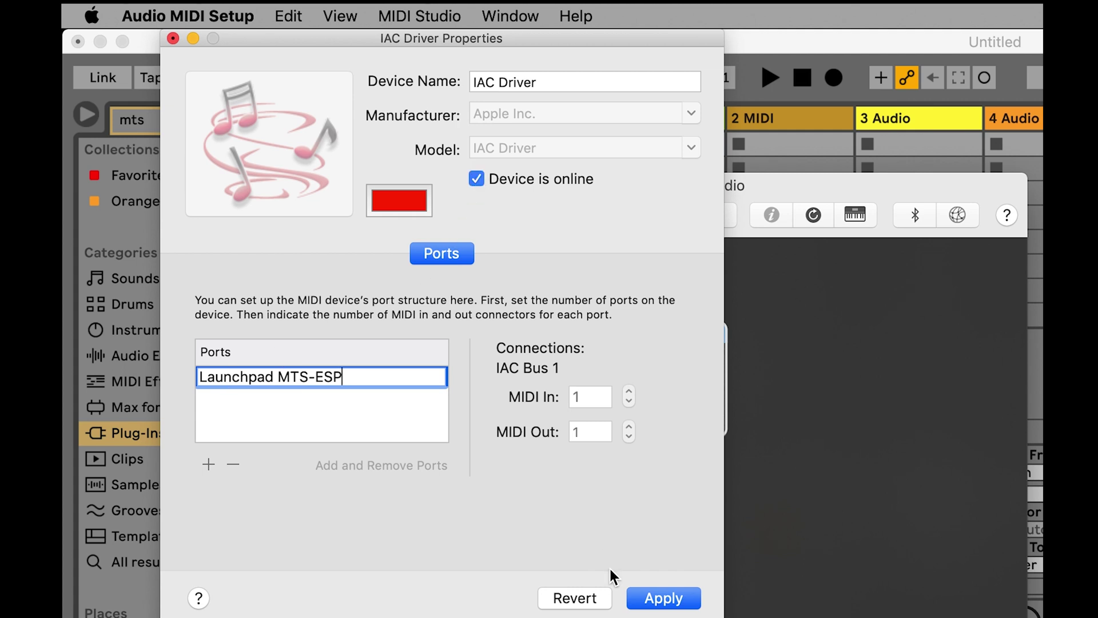
click(664, 599)
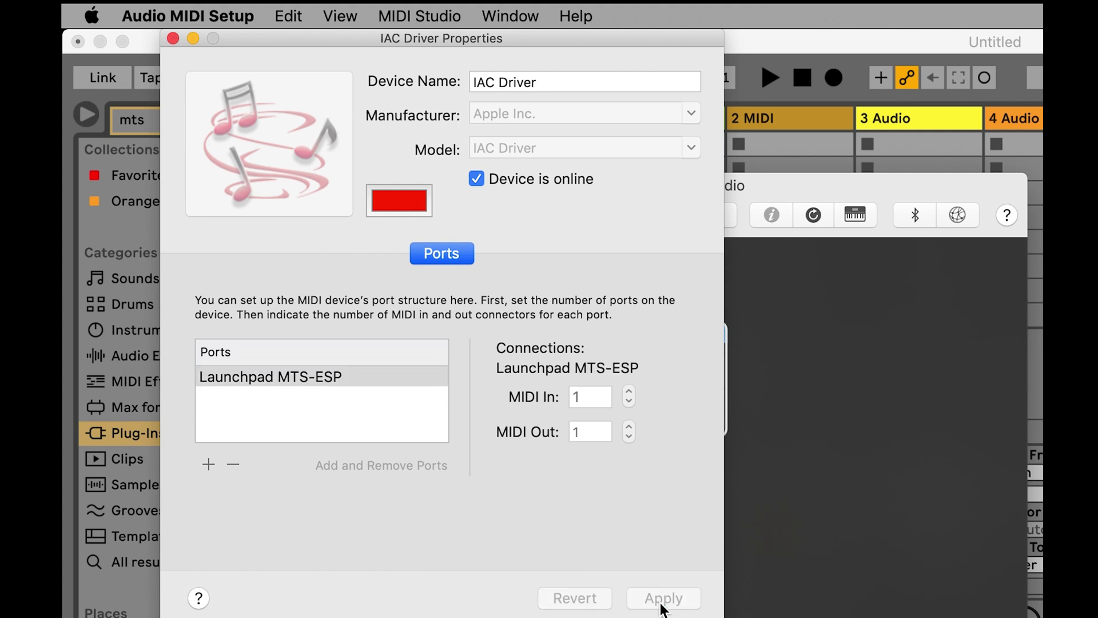
click(173, 39)
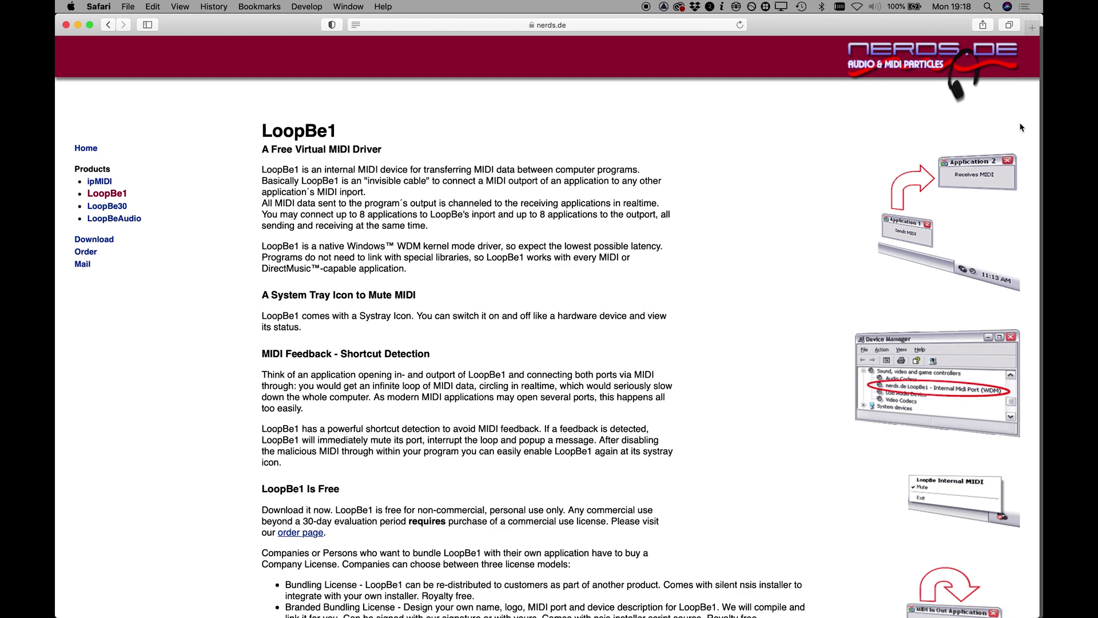
Step: Scroll down through the nerds.de LoopBe1 page in Safari
scroll(1022, 127, down, 2)
scroll(1022, 127, down, 5)
scroll(1022, 127, down, 5)
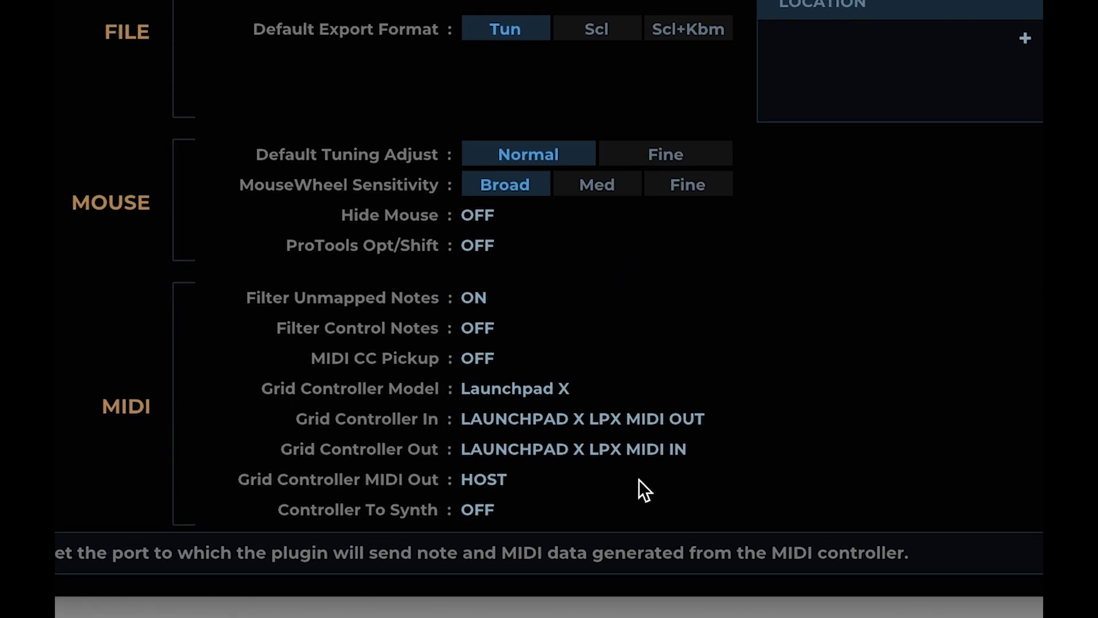
Step: Send MTS-ESP Master's grid controller MIDI out to the IAC Launchpad MTS-ESP port, then open Preferences
click(639, 480)
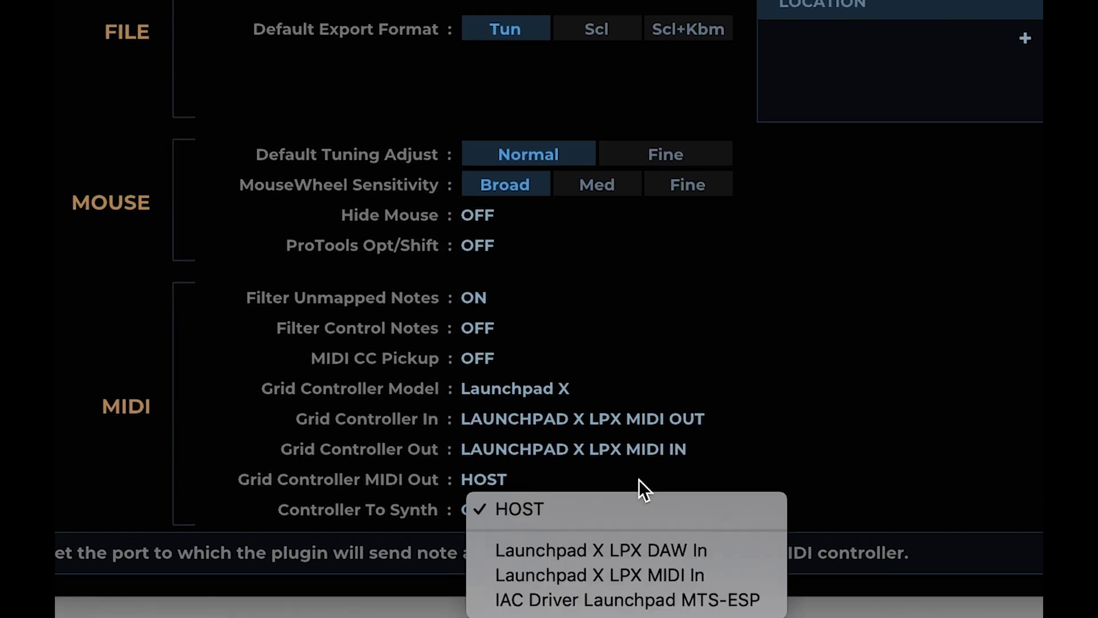
click(722, 600)
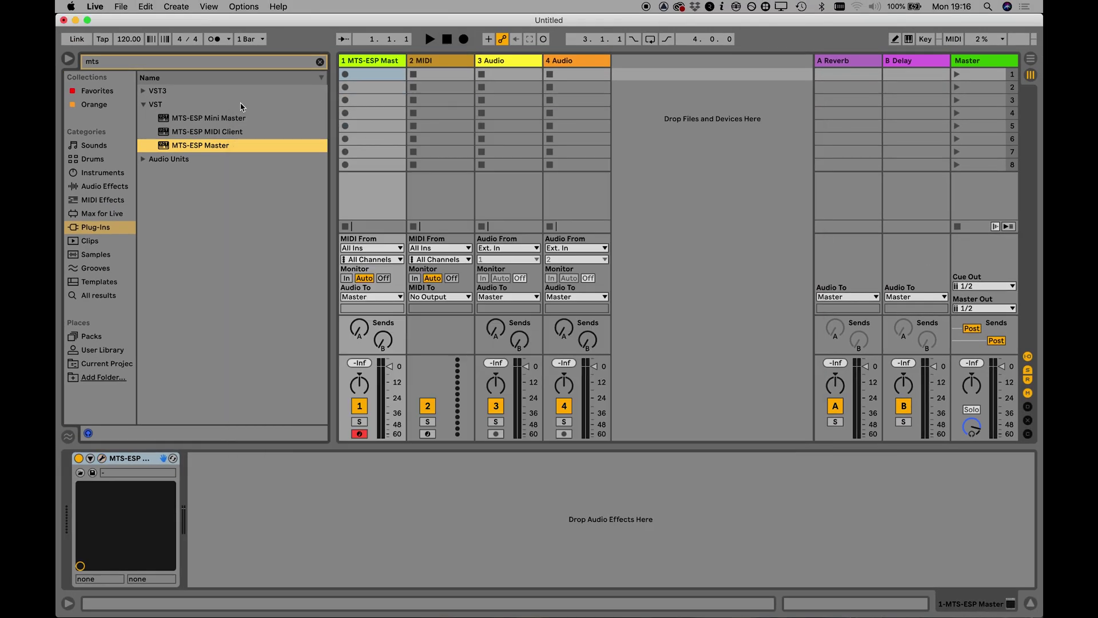
key(super+comma)
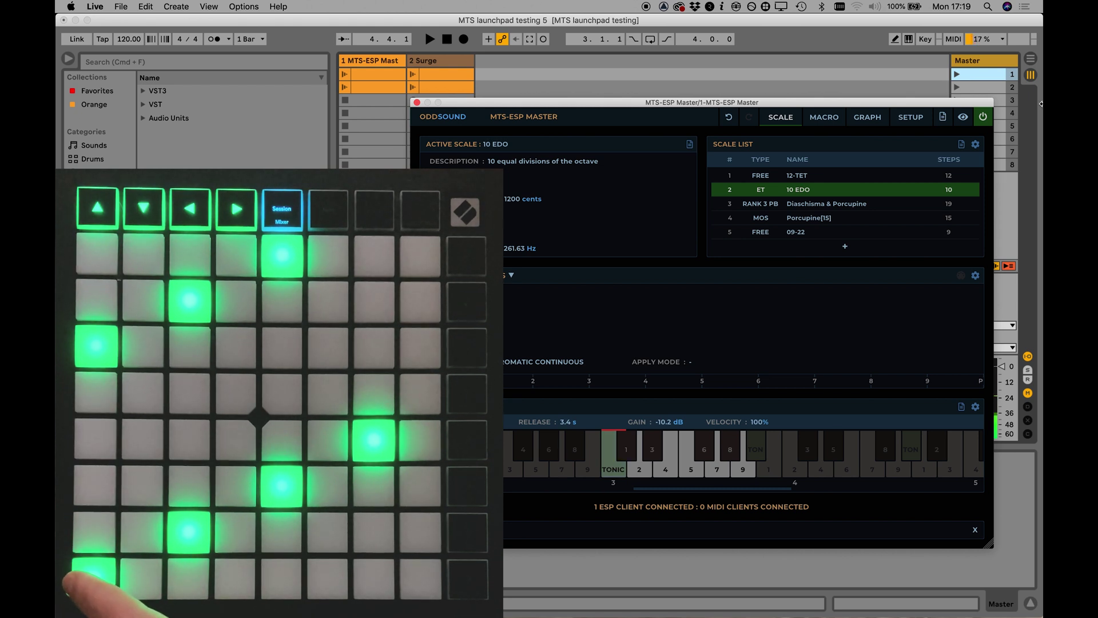
Step: Launch scene 1, try the 09-22 scale, then return the active scale to 10 EDO
click(957, 74)
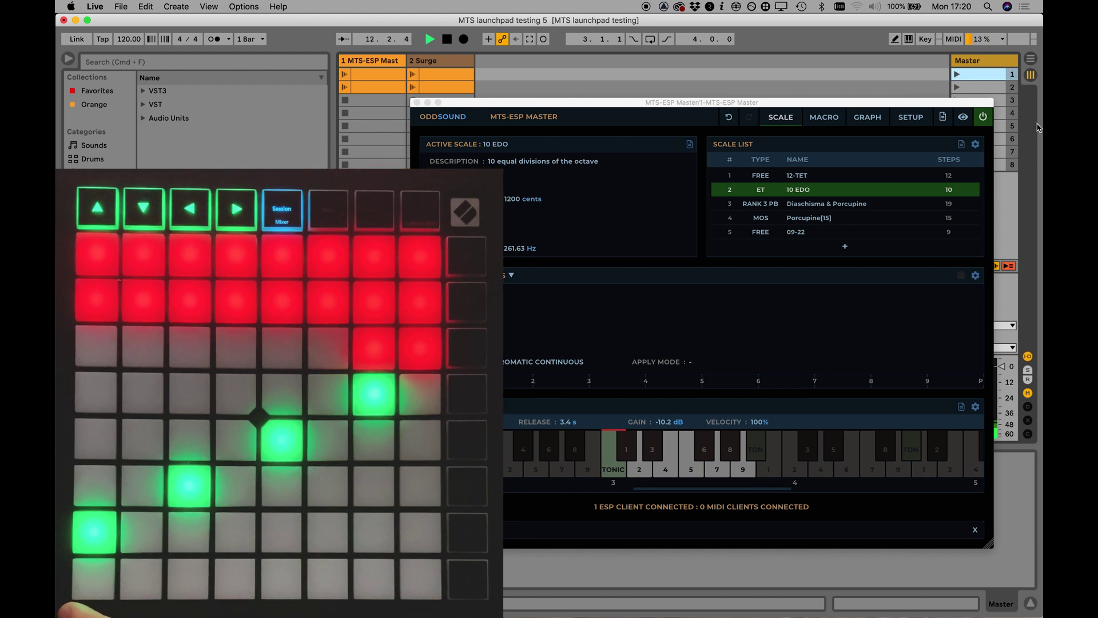
click(913, 230)
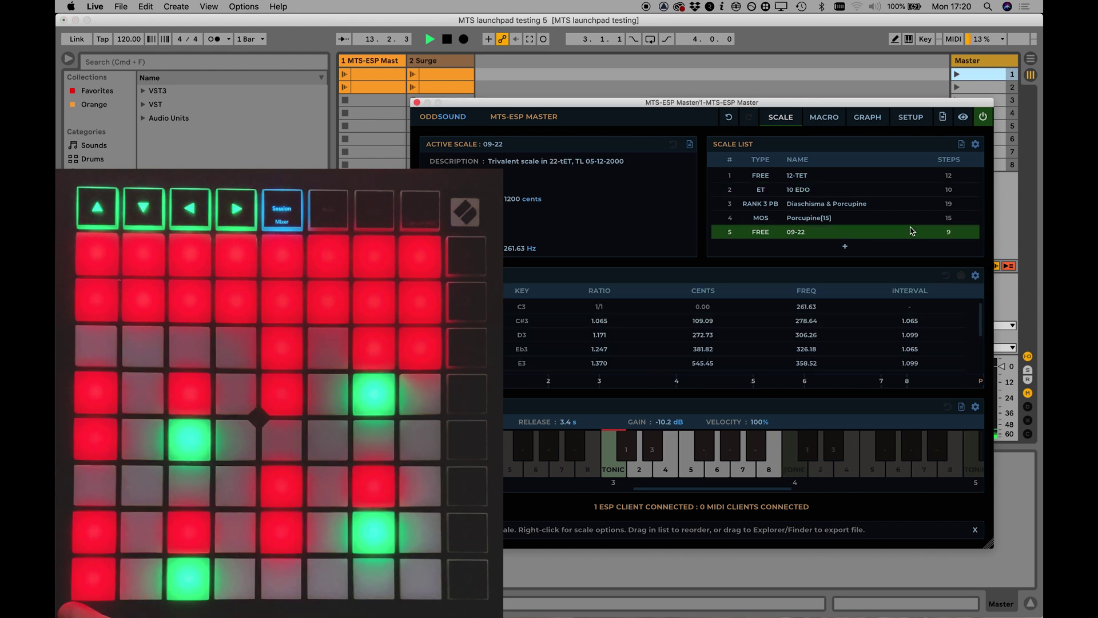
click(893, 194)
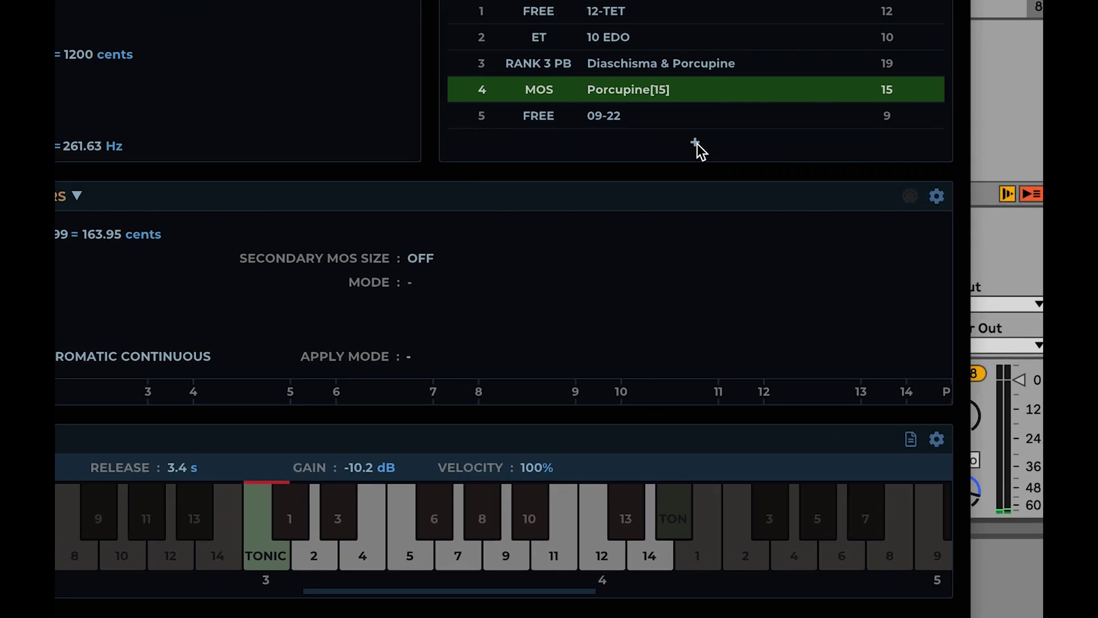
click(827, 239)
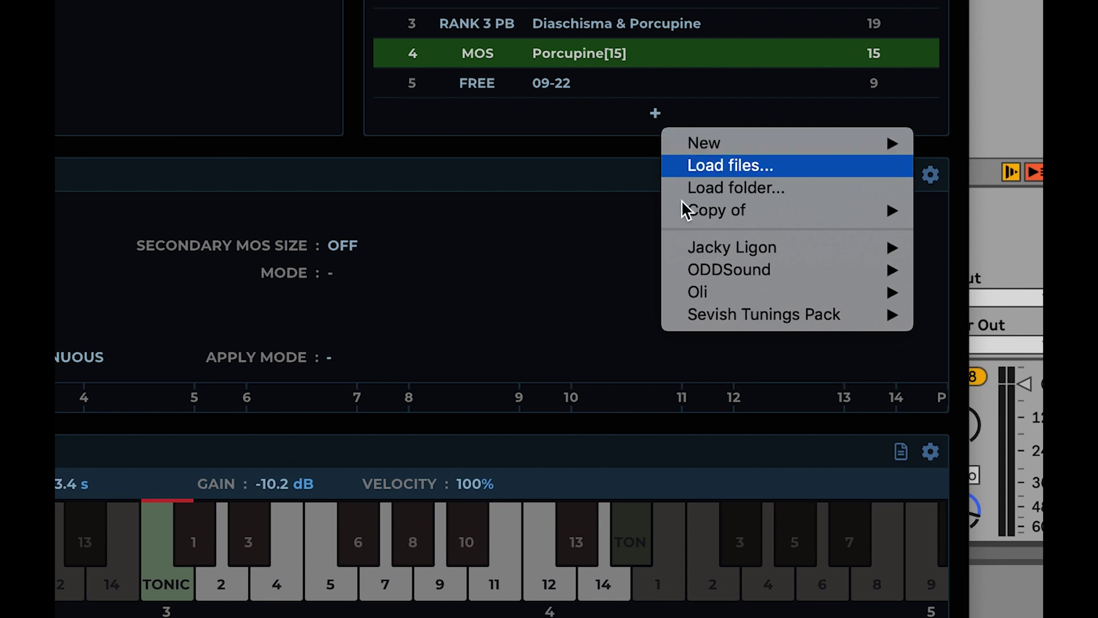
mouse_move(685, 213)
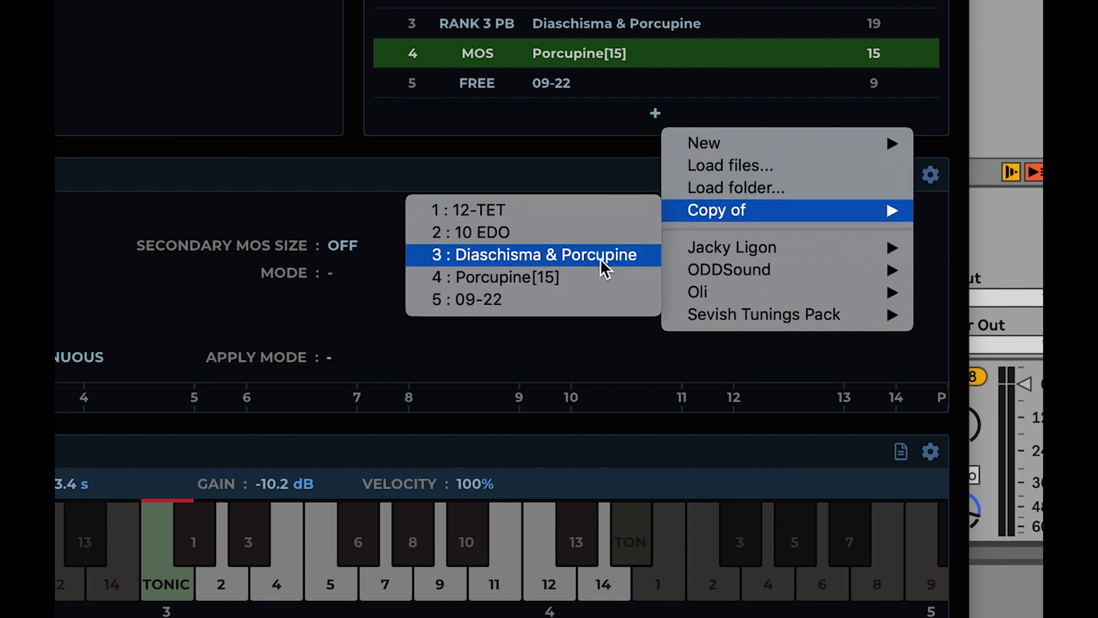